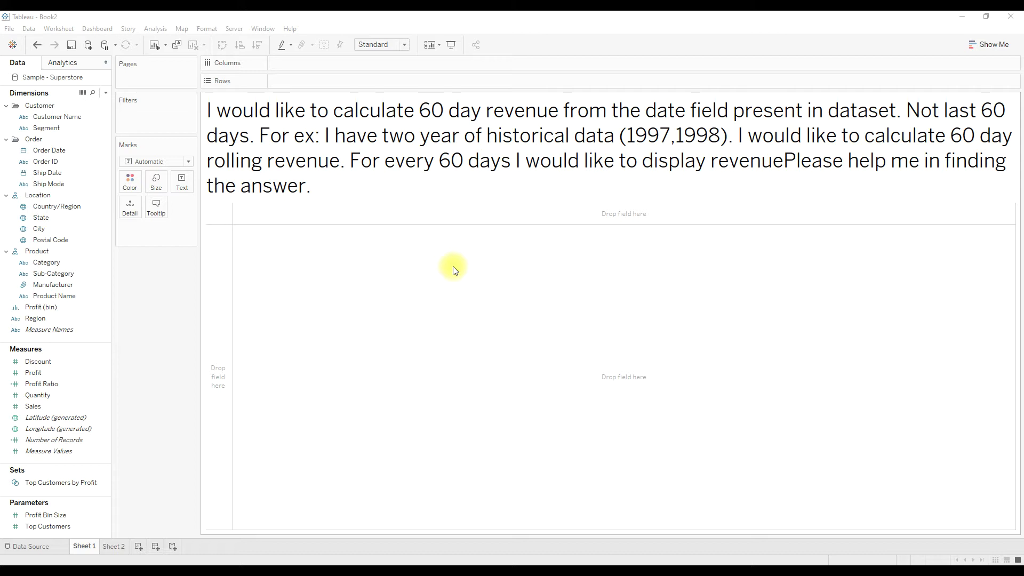
Place Order Date on the Rows shelf of Sheet 2.
left_click(115, 547)
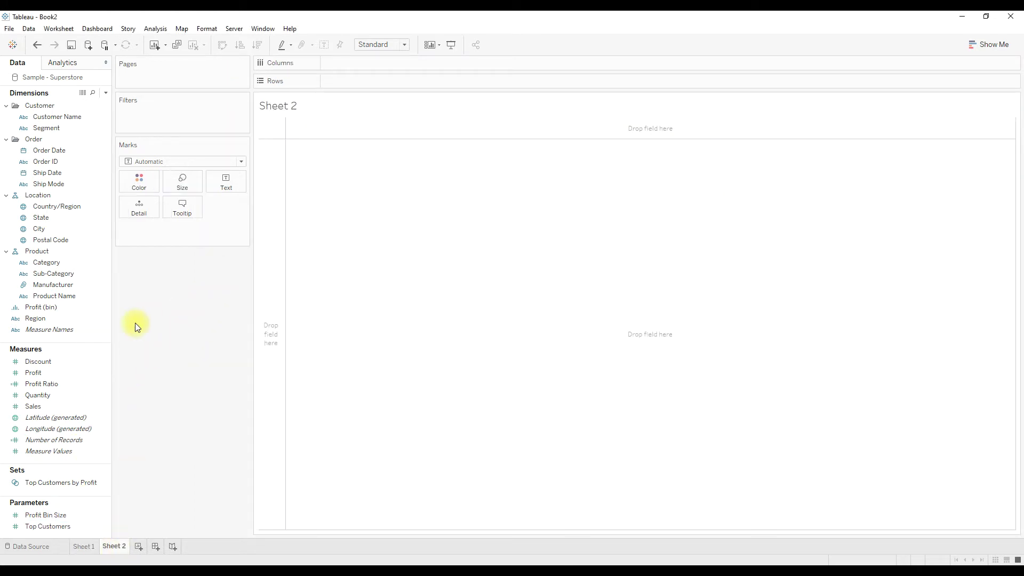
left_click(54, 151)
left_click_drag(54, 151, 491, 218)
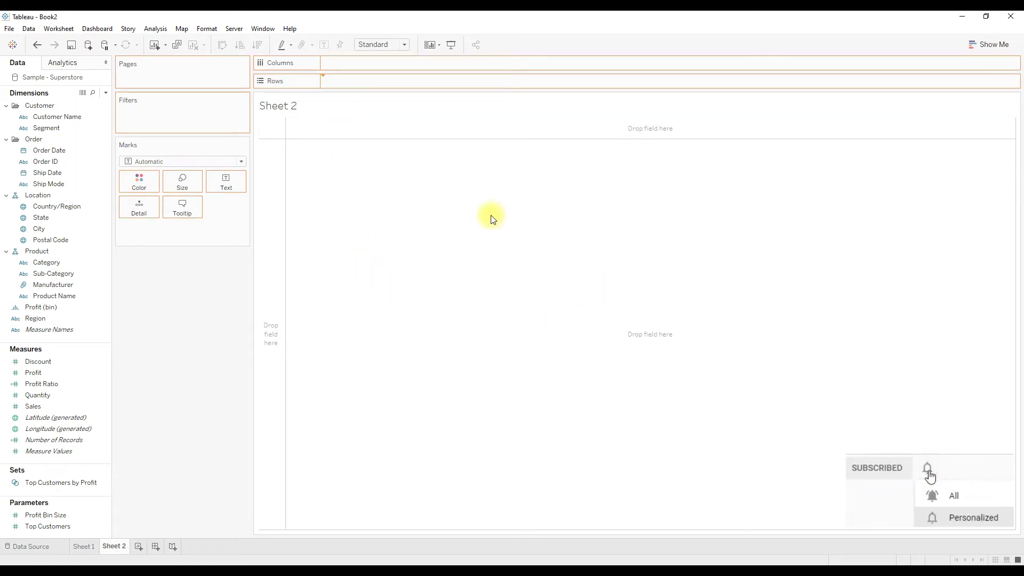
mouse_move(492, 219)
left_mouse_down()
mouse_move(298, 116)
mouse_move(112, 230)
left_mouse_up()
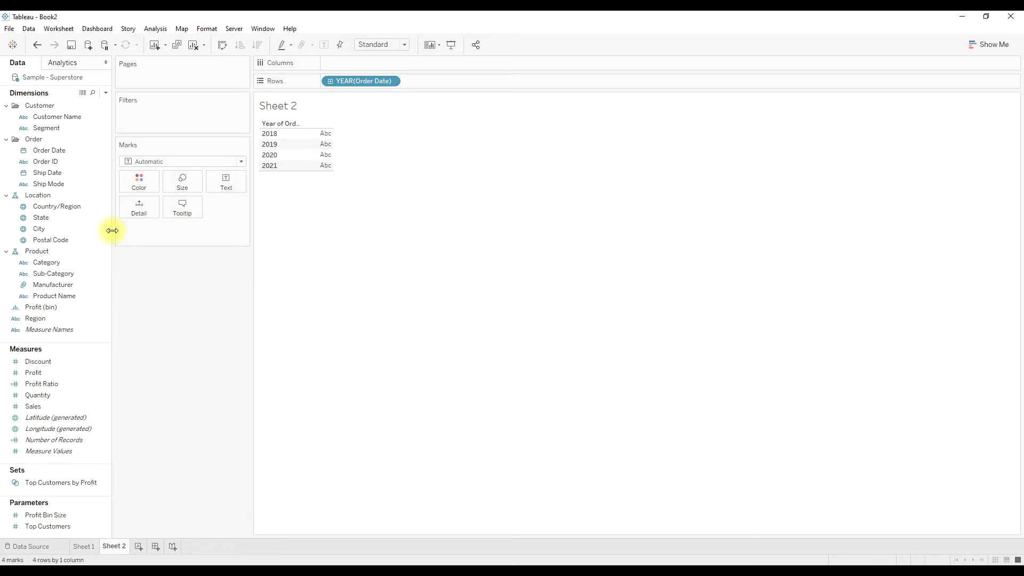
Set Order Date on Rows to an exact, discrete date listing individual dates.
right_click(354, 80)
left_click(401, 365)
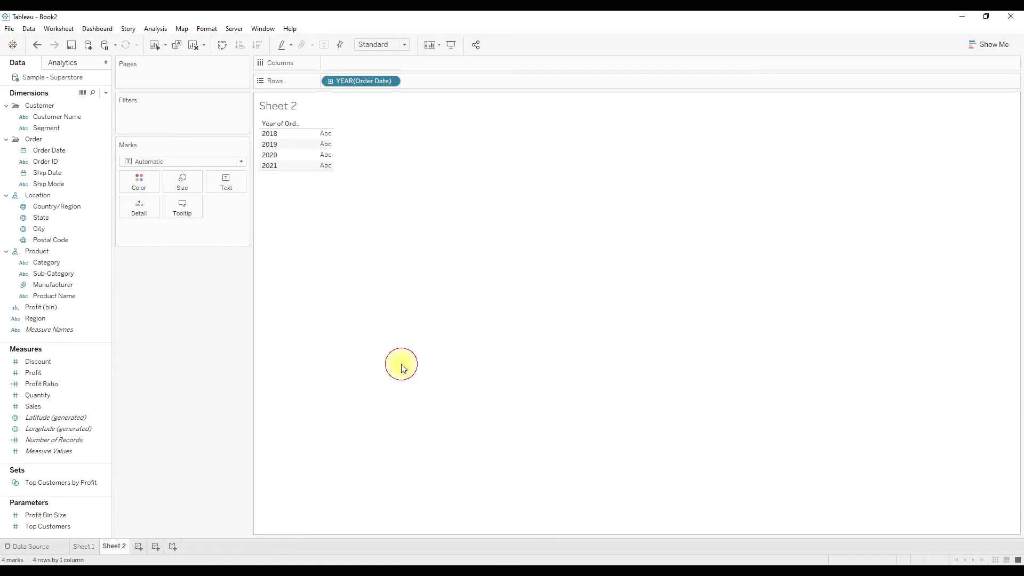
right_click(356, 83)
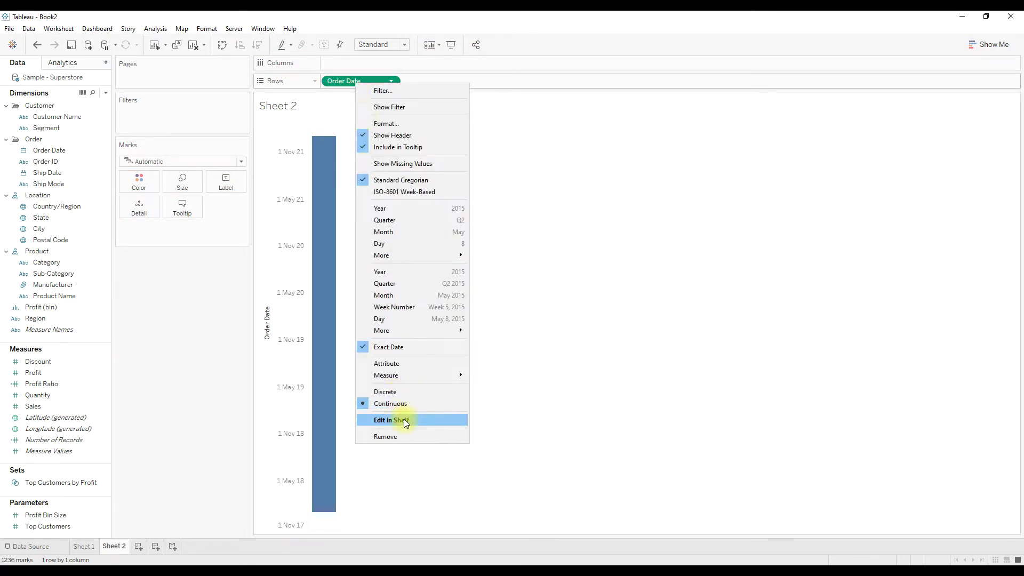
left_click(391, 396)
left_click(106, 93)
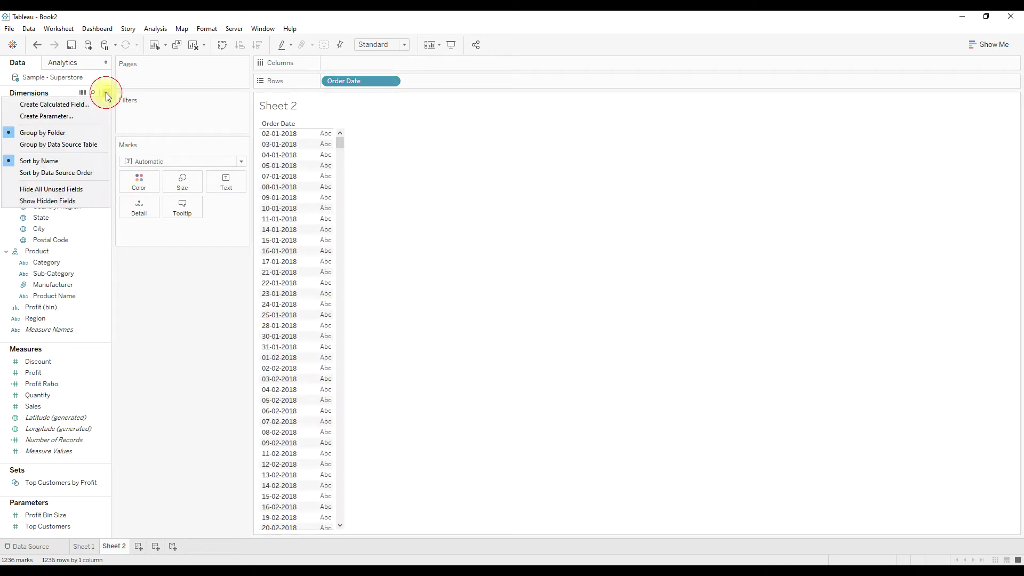
Create a calculated field 'Day of the year' with formula DATEPART('dayofyear', [Order Date]).
left_click(80, 106)
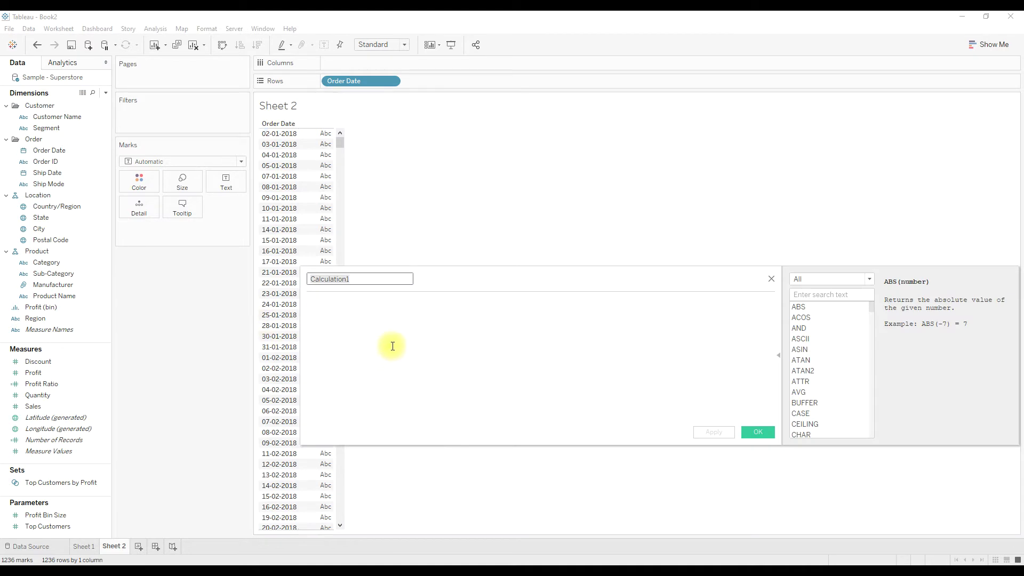
type("Dy")
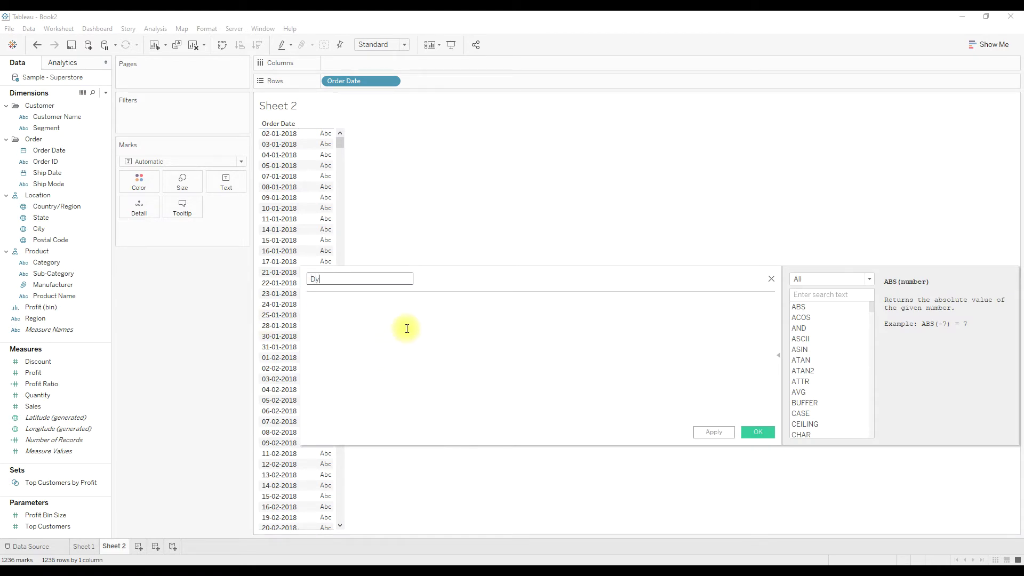
key("BackSpace")
type("ay of the")
type(" year")
left_click(407, 329)
type("d")
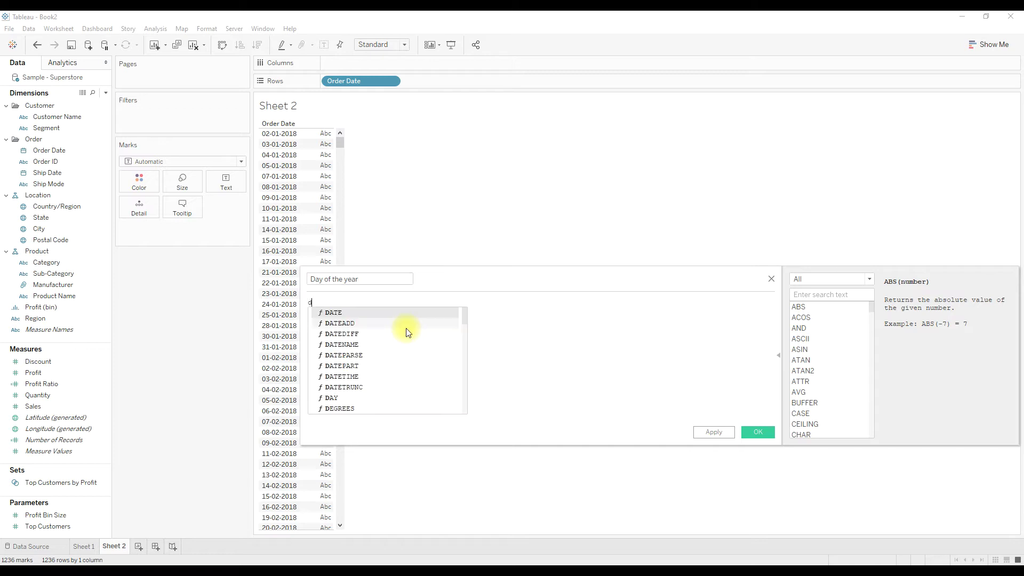
type("a")
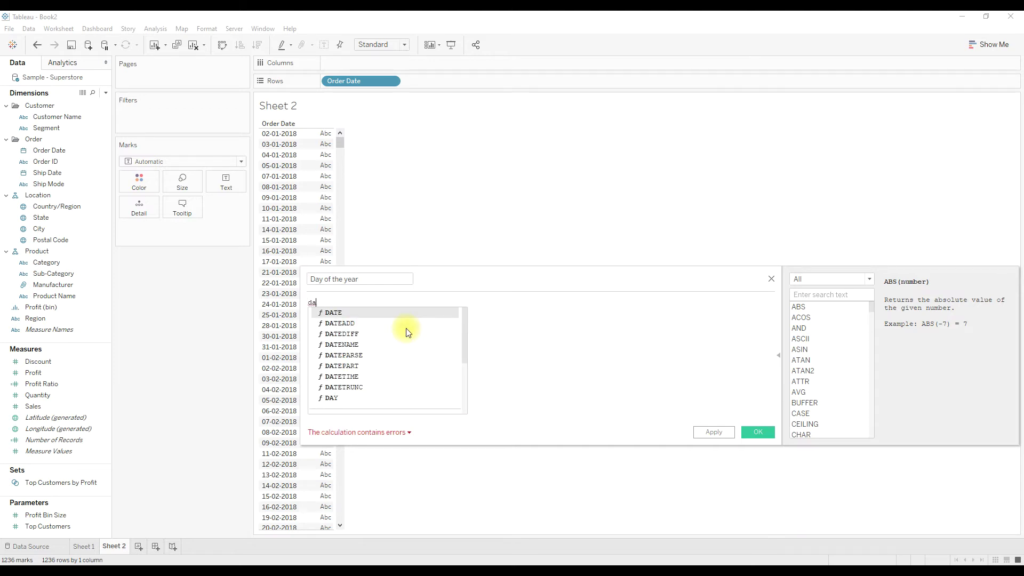
type("tepar")
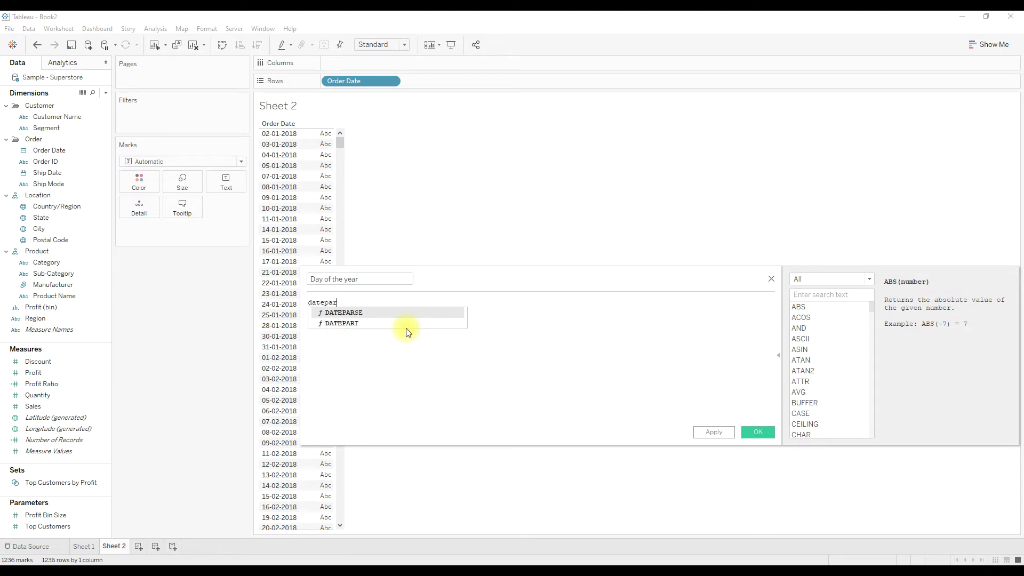
key("Down")
key("Return")
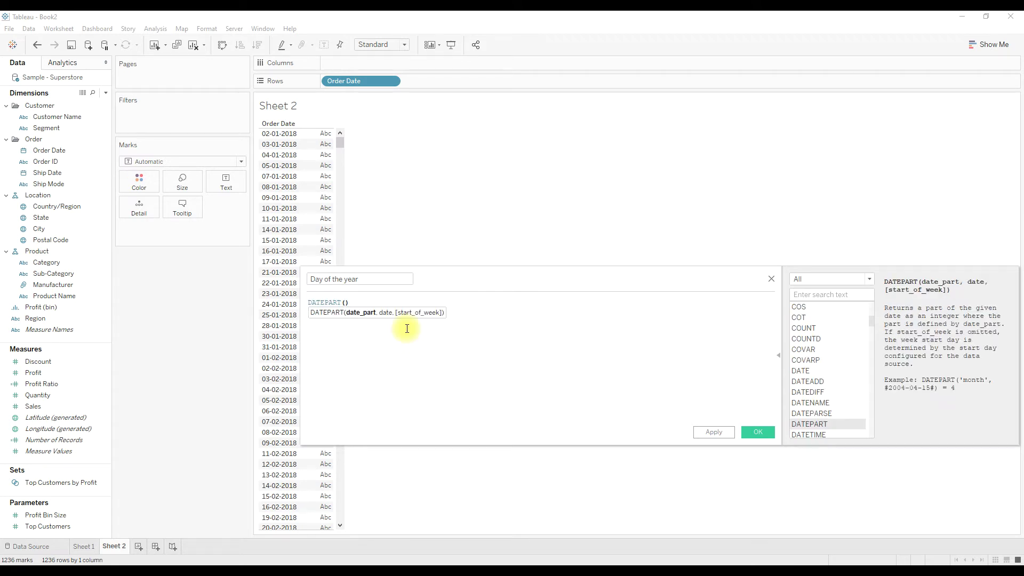
type("'")
type("',or")
type("d")
type("ay")
type("of")
type("ye")
type("ar'")
type(",")
type("ord")
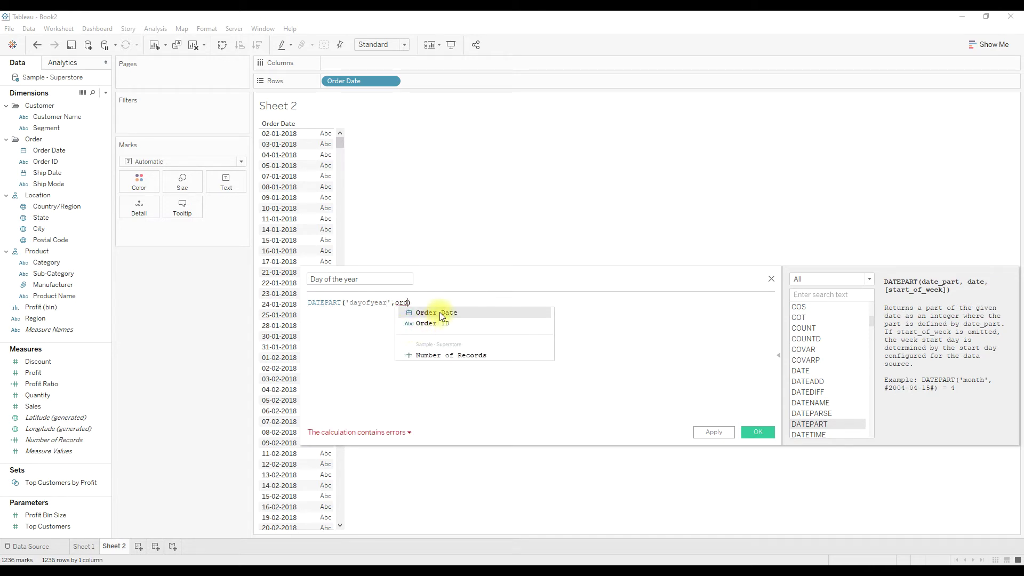
left_click(439, 313)
type(")")
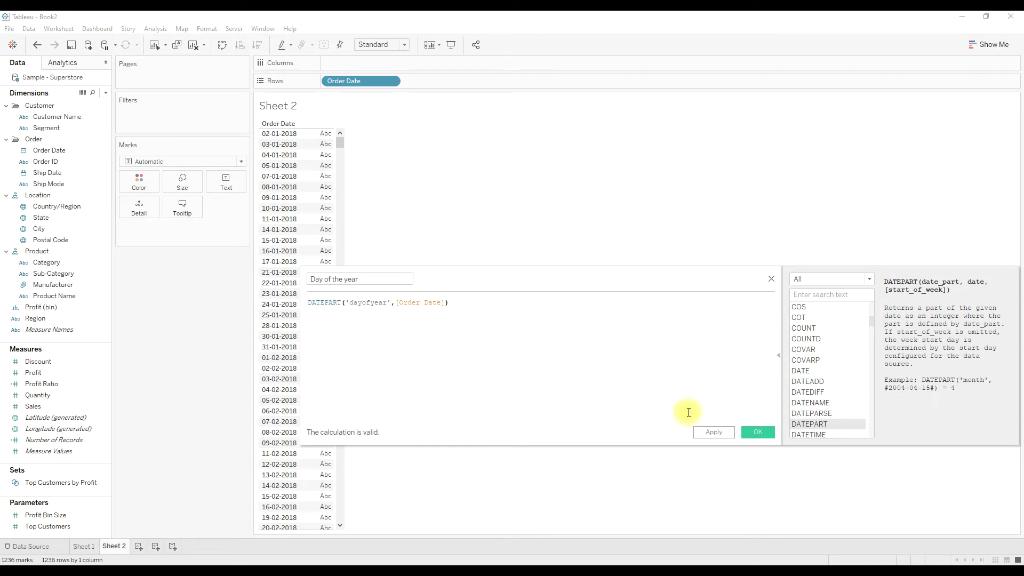
left_click(758, 432)
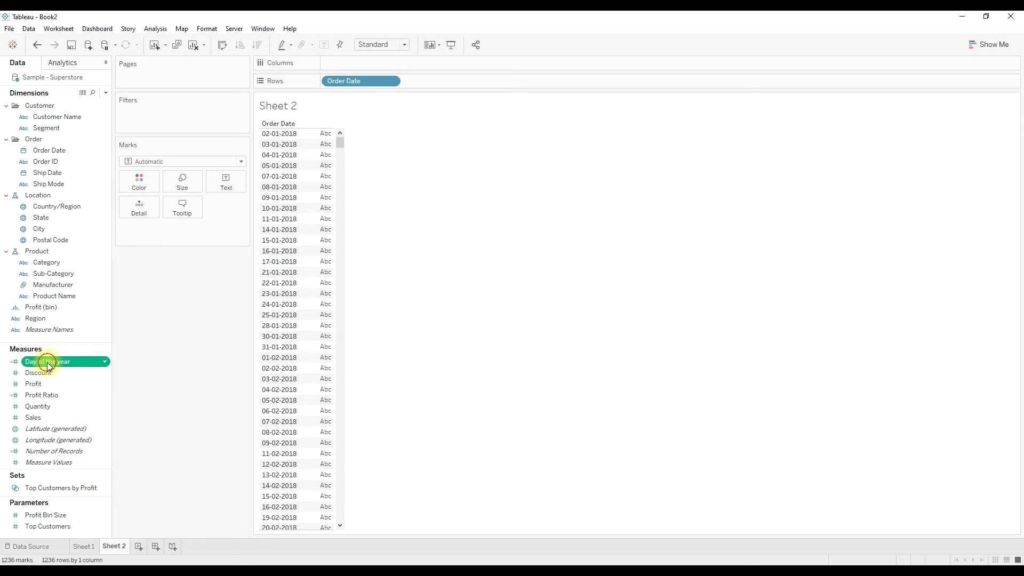
Add Day of the year to the marks as Maximum instead of Sum, and widen the Data pane.
left_click_drag(48, 363, 227, 185)
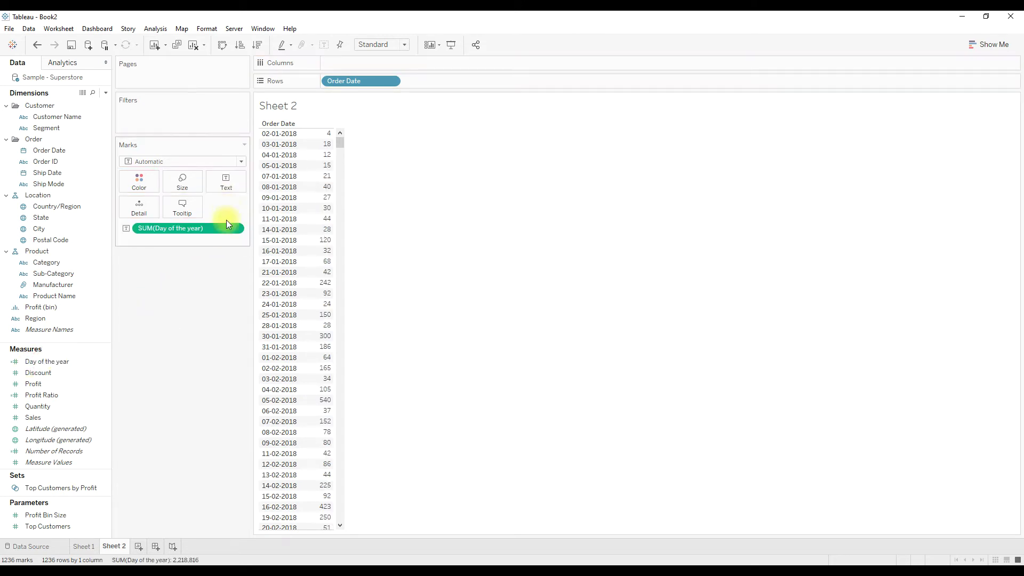
left_click(236, 228)
mouse_move(172, 327)
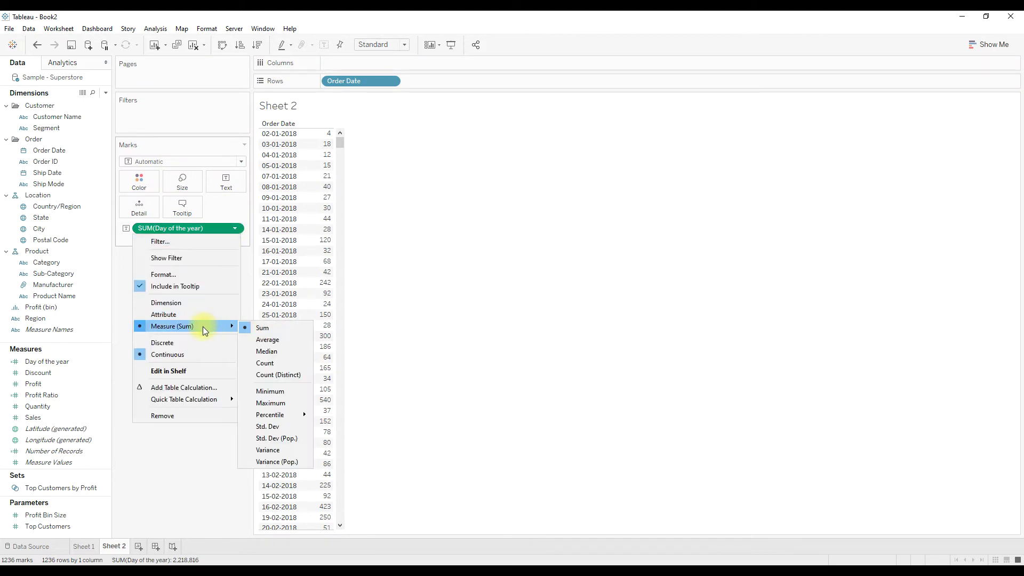
left_click(267, 403)
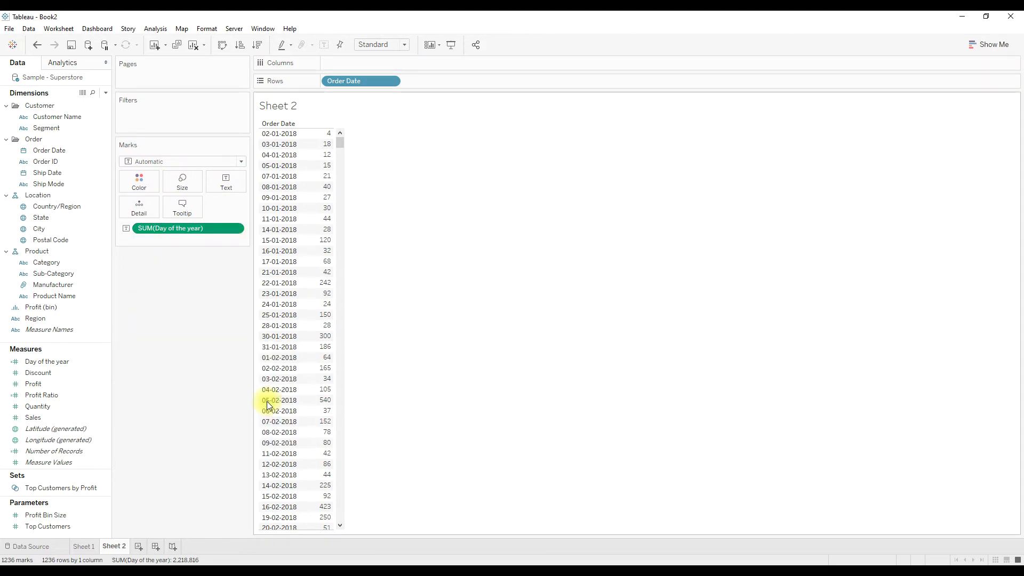
mouse_move(340, 139)
left_mouse_down()
mouse_move(341, 465)
mouse_move(375, 126)
left_mouse_up()
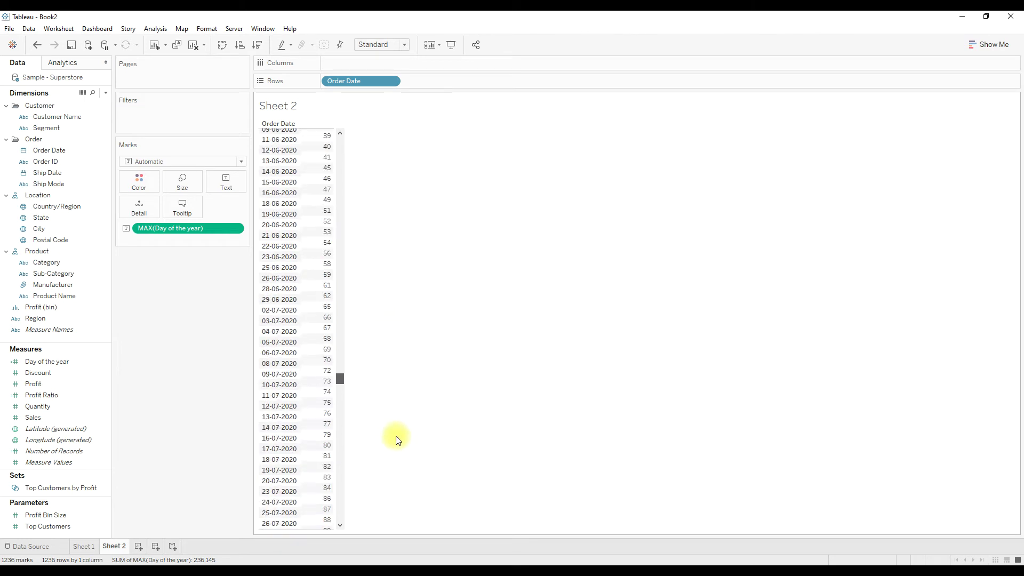
left_click_drag(374, 126, 407, 518)
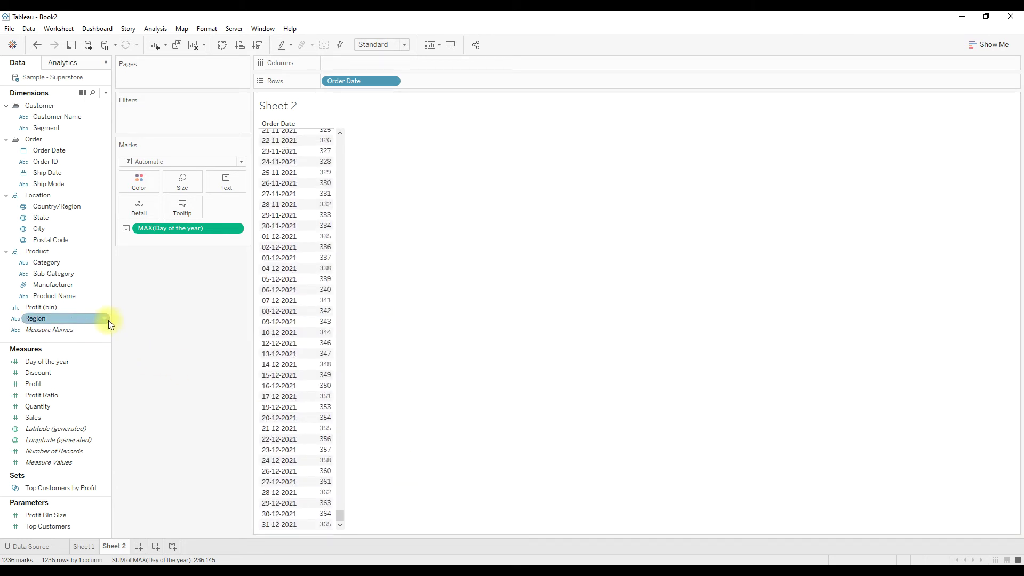
left_click_drag(111, 312, 164, 311)
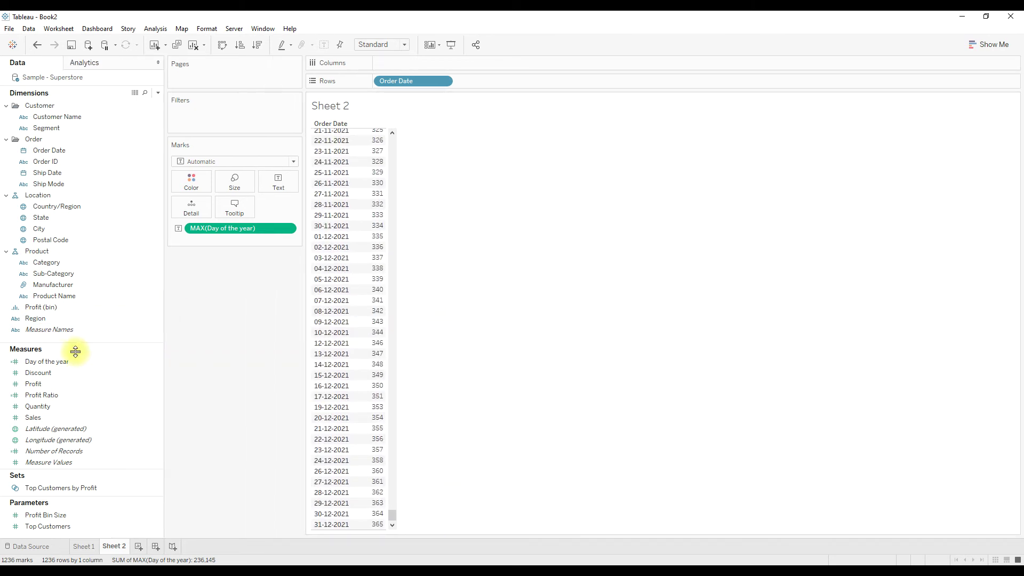
left_click(48, 362)
Create bins from Day of the year with a bin size of 60.
right_click(48, 362)
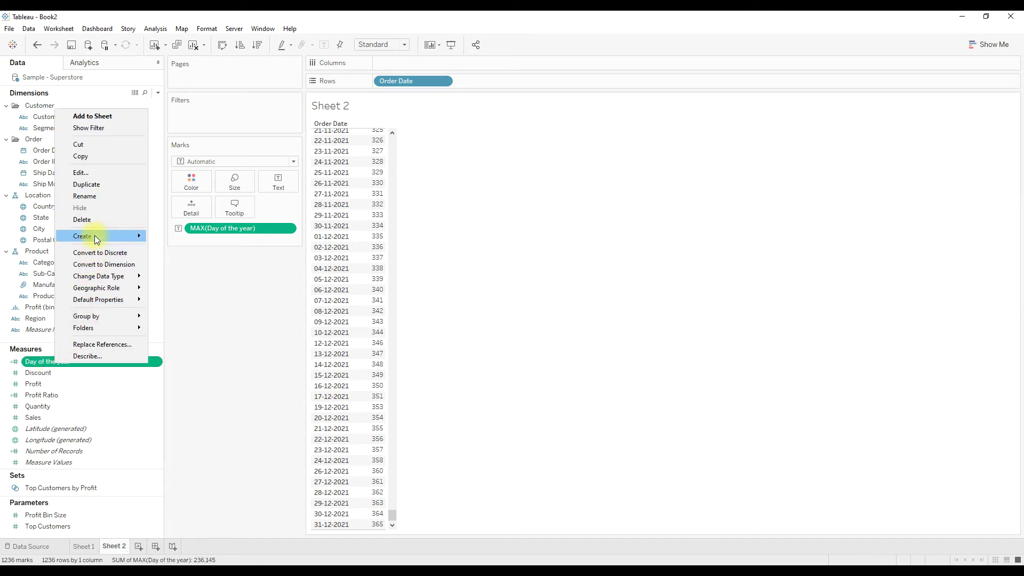
mouse_move(83, 236)
left_click(180, 262)
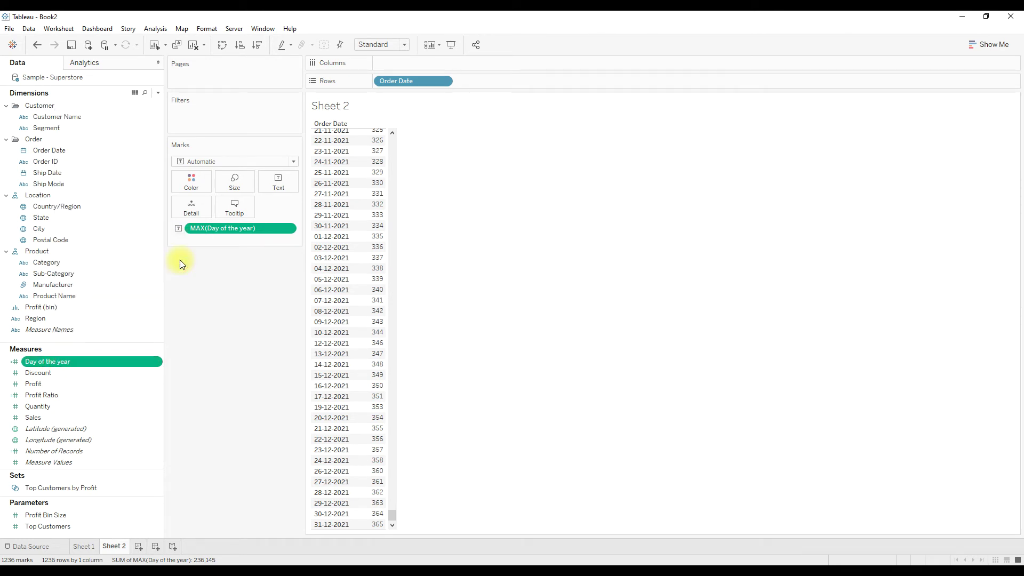
left_click_drag(511, 271, 476, 271)
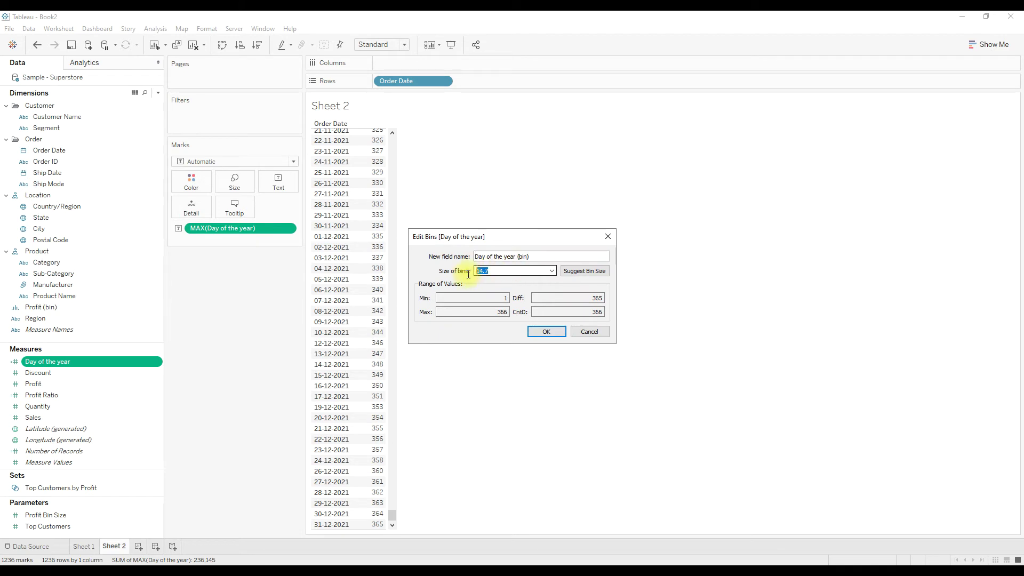
type("60")
left_click(554, 332)
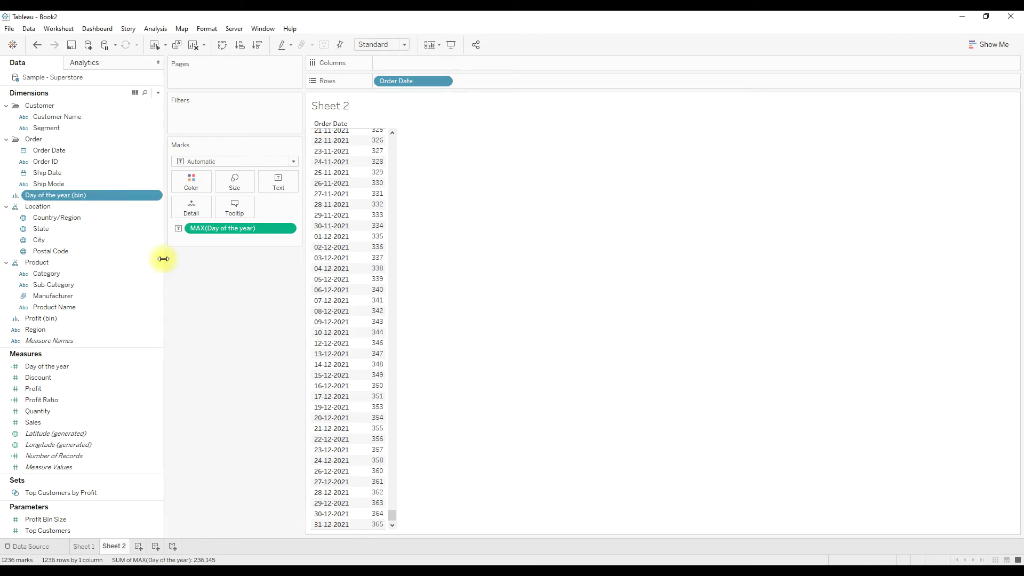
Put Day of the year (bin) on Rows, drop Order Date from Rows, add YEAR(Order Date) to Columns.
left_click_drag(40, 195, 480, 79)
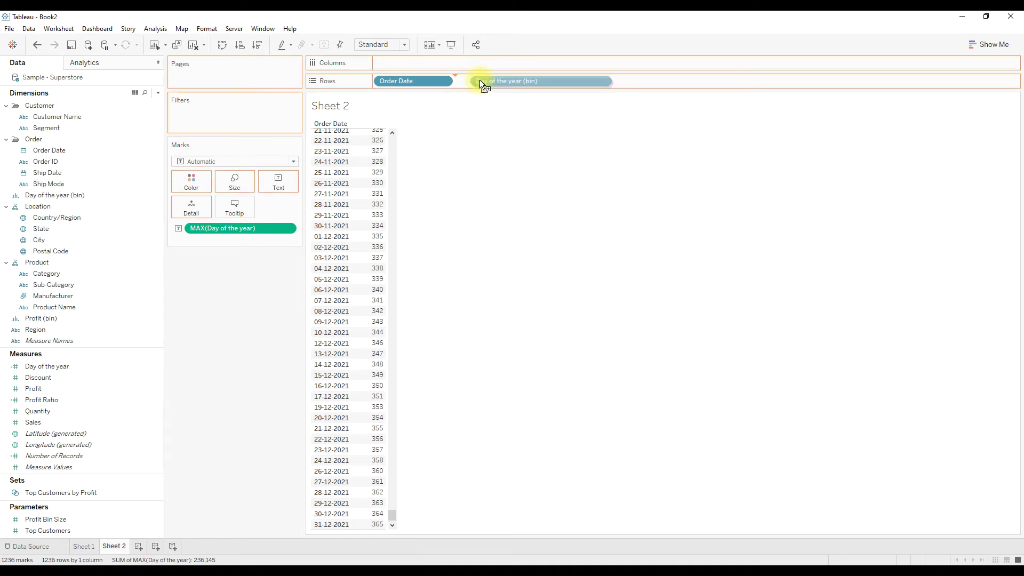
left_click_drag(480, 80, 479, 81)
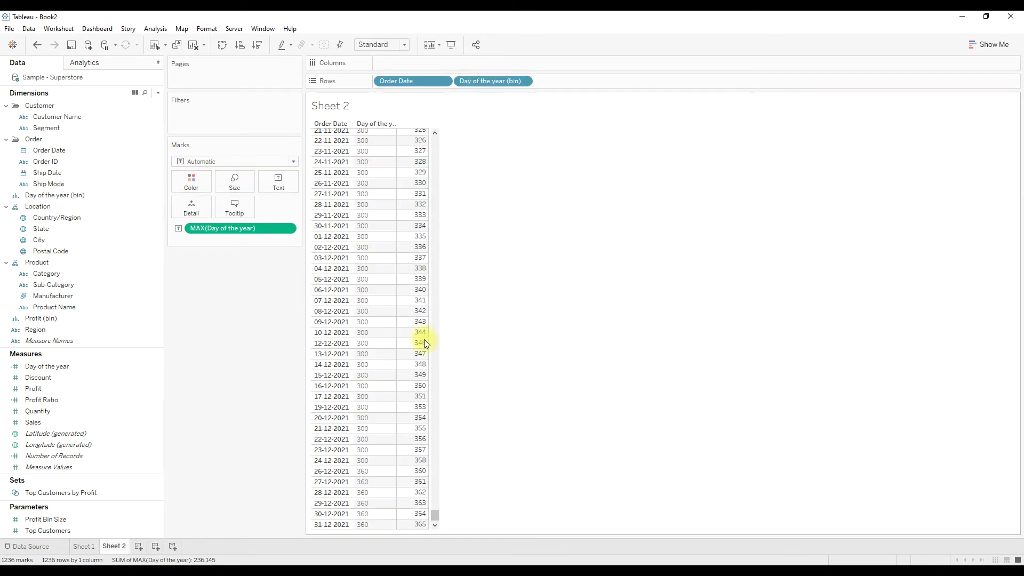
left_click_drag(433, 516, 446, 122)
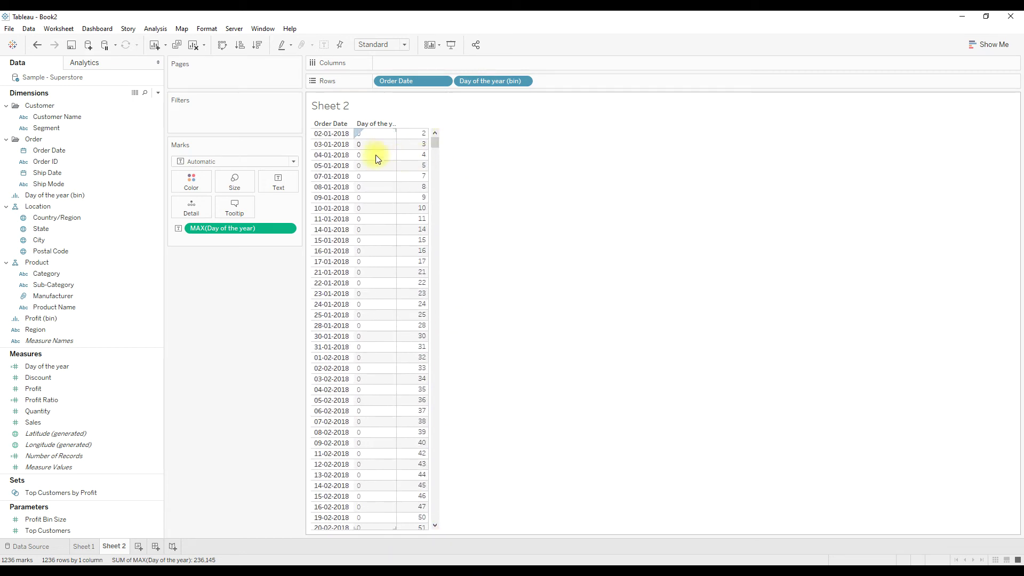
scroll(377, 420, "down", 3)
scroll(377, 419, "down", 3)
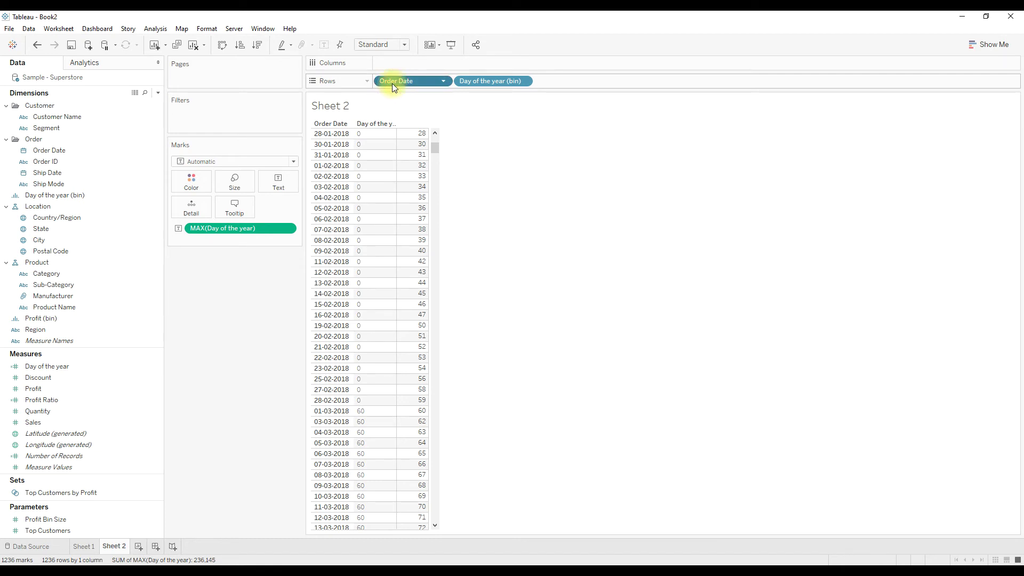
left_click_drag(392, 83, 226, 408)
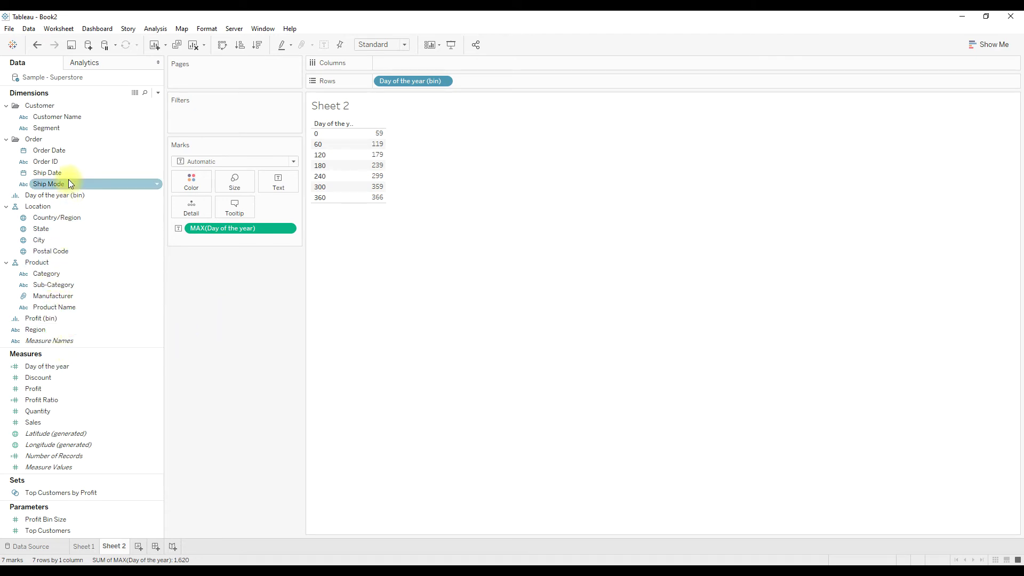
mouse_move(56, 149)
left_mouse_down()
mouse_move(293, 102)
mouse_move(409, 64)
left_mouse_up()
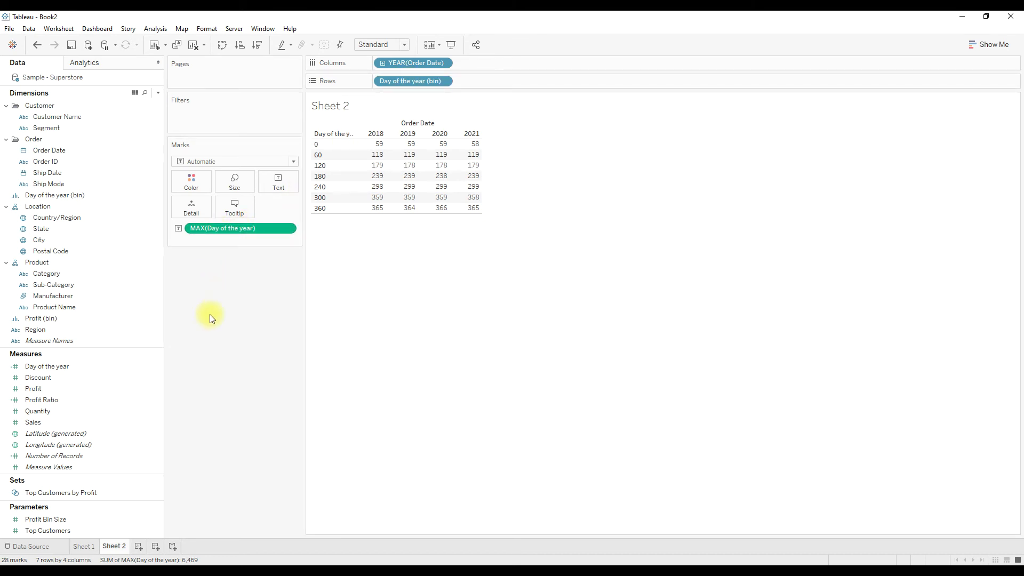
Replace MAX(Day of the year) with SUM(Sales), moved to Columns as horizontal bars.
mouse_move(35, 424)
left_mouse_down()
mouse_move(118, 400)
mouse_move(90, 406)
left_mouse_up()
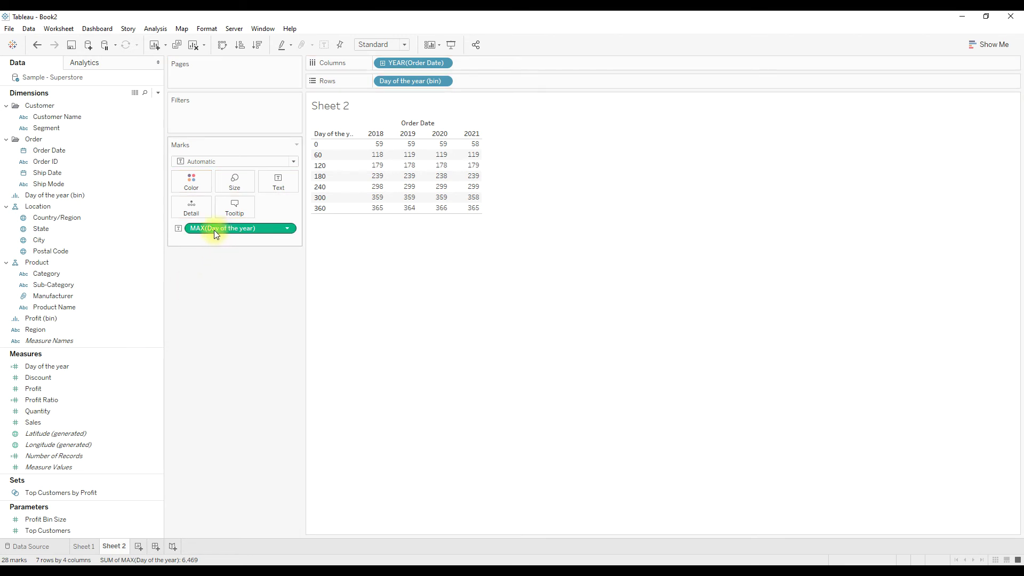
left_click_drag(214, 229, 227, 364)
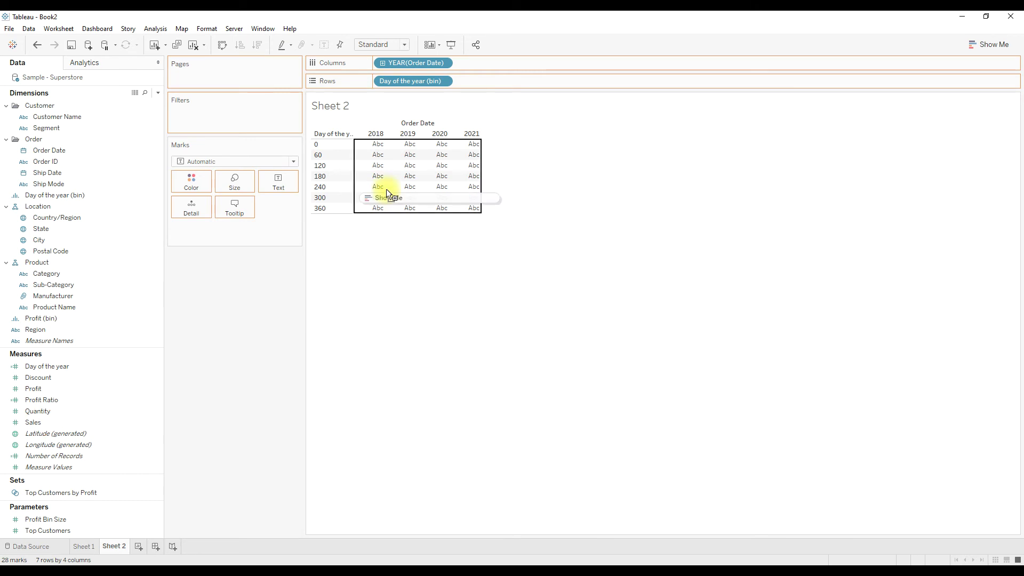
left_click_drag(41, 420, 504, 81)
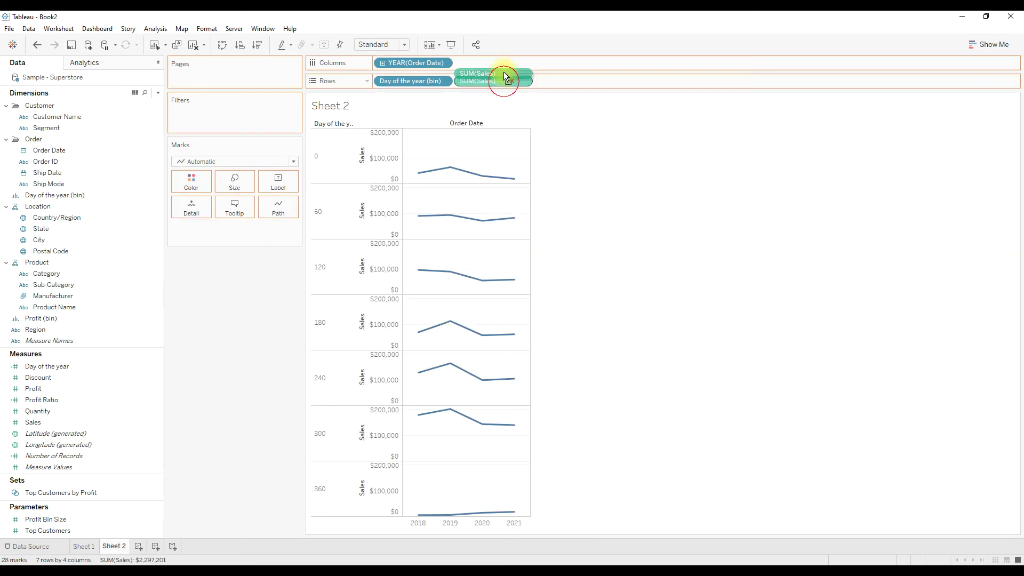
left_click_drag(503, 80, 504, 67)
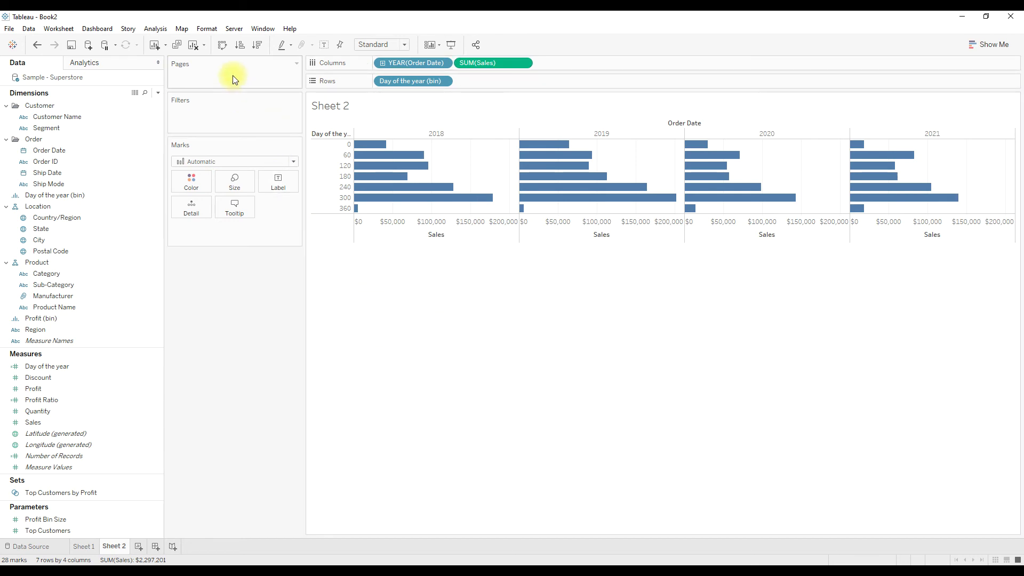
left_click(222, 46)
mouse_move(546, 193)
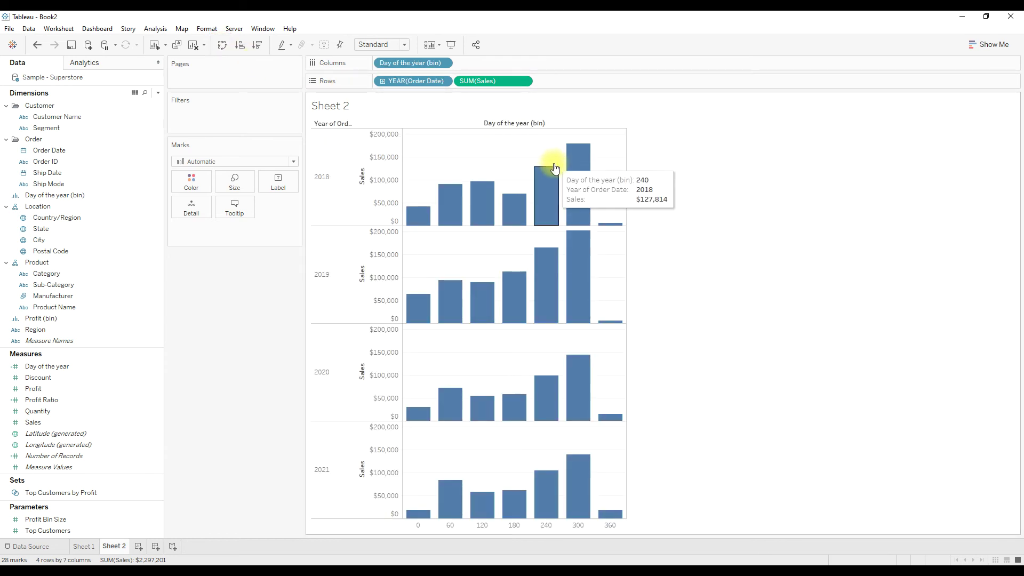
Arrange YEAR(Order Date) followed by the day bins on Columns, with SUM(Sales) on Rows.
left_click_drag(410, 80, 496, 65)
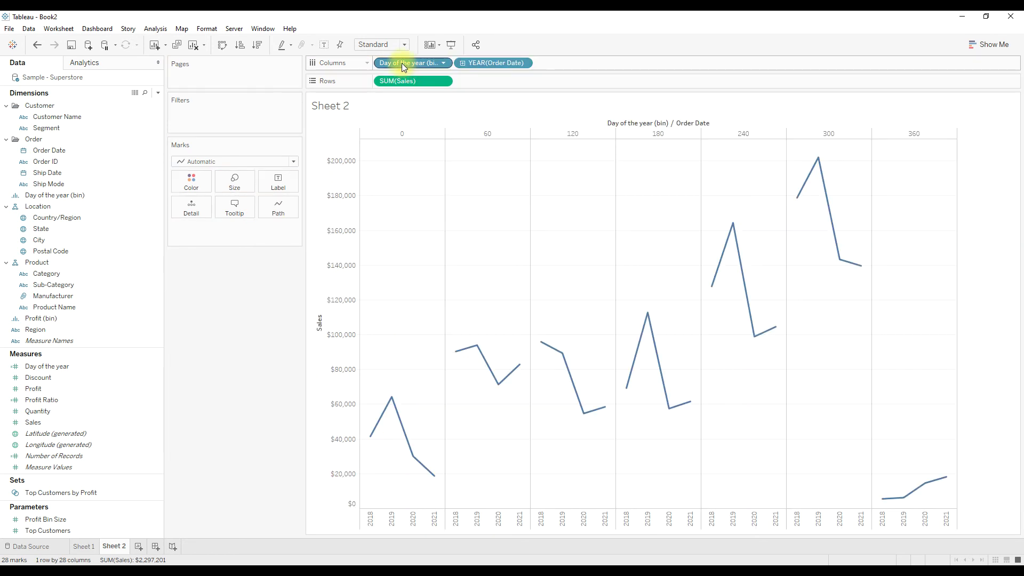
left_click_drag(402, 63, 379, 83)
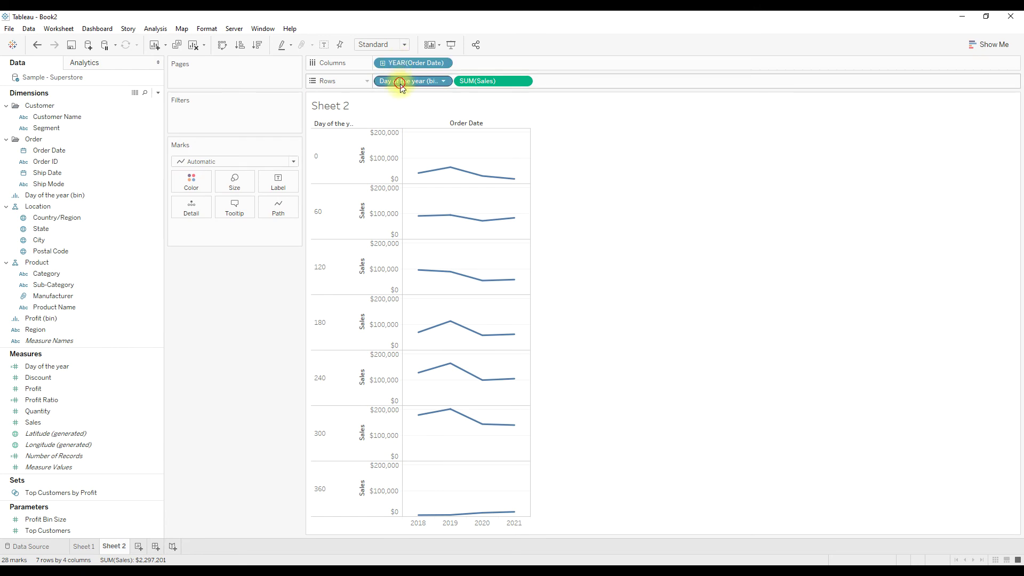
left_click_drag(400, 84, 478, 64)
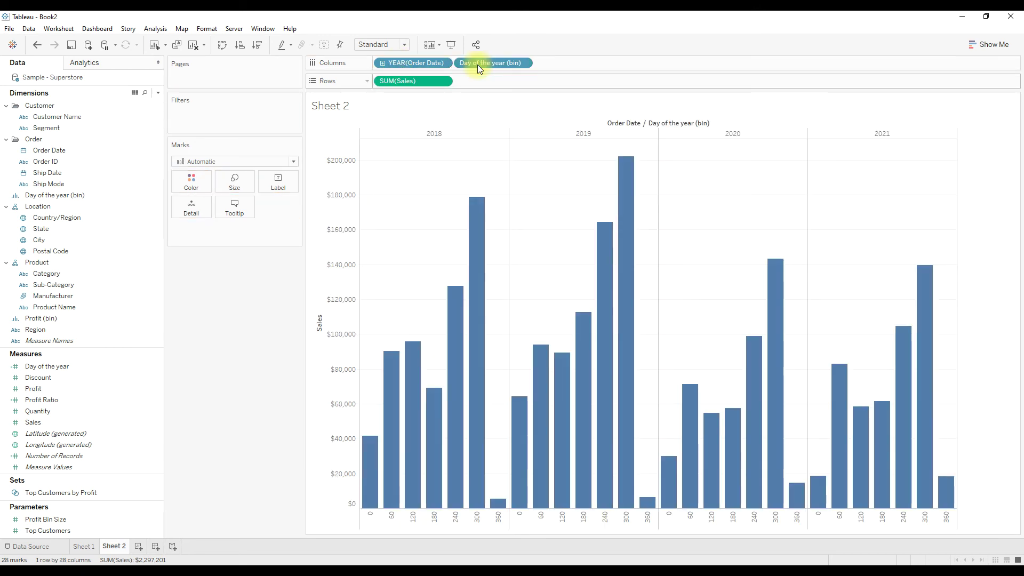